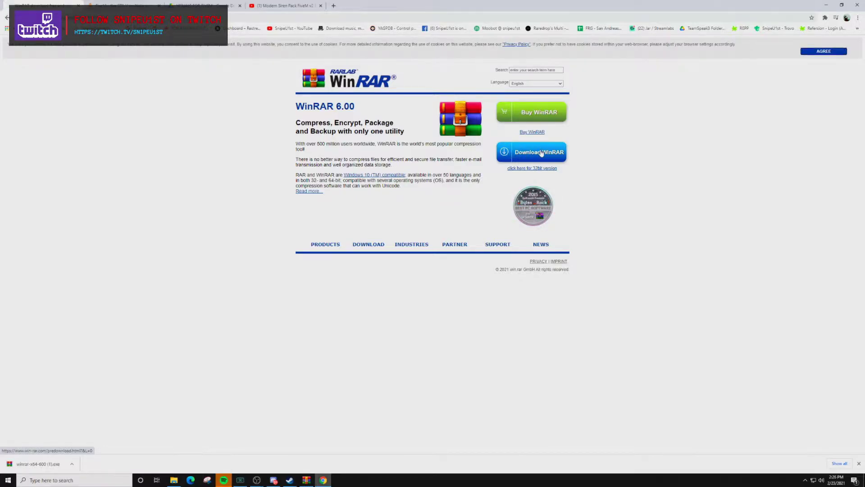
Step: Download the WinRAR 6.00 installer (winrar-x64-600.exe) and run it
click(542, 153)
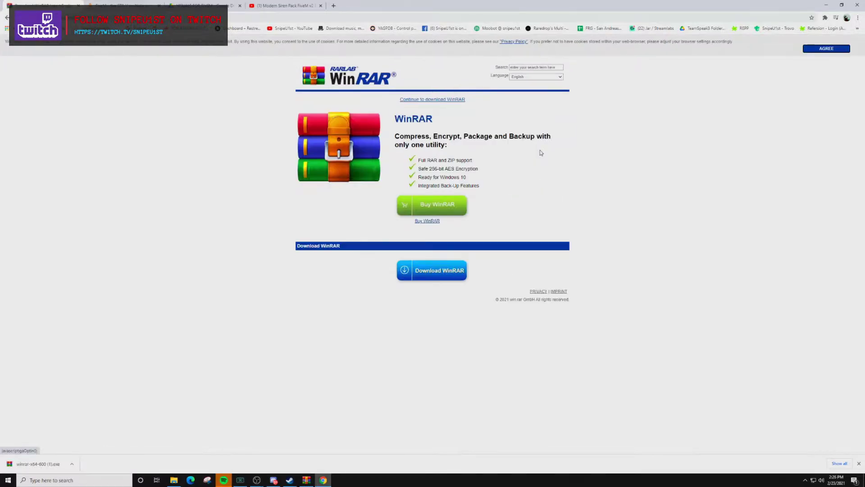
click(440, 274)
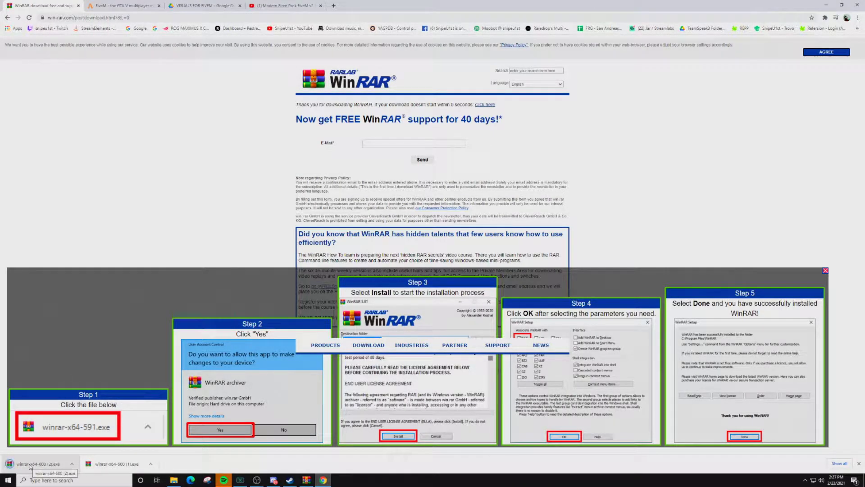
click(32, 464)
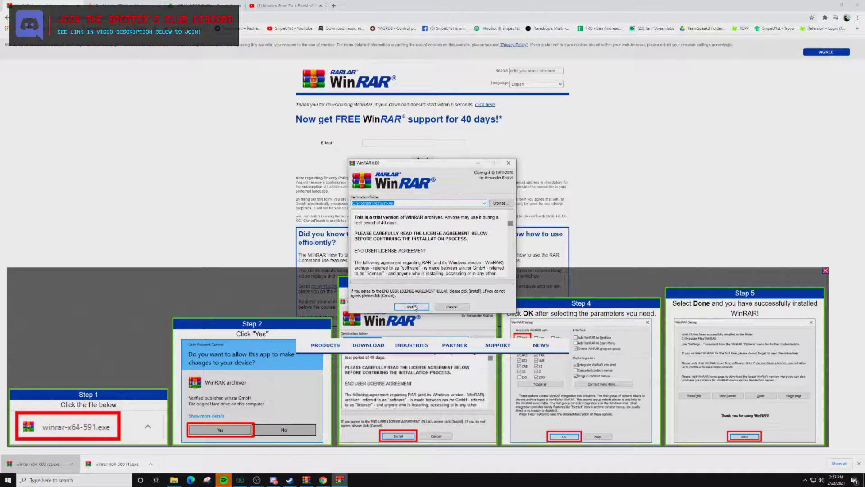
Step: Install WinRAR with default file associations, then close its thank-you and program folder windows
click(411, 307)
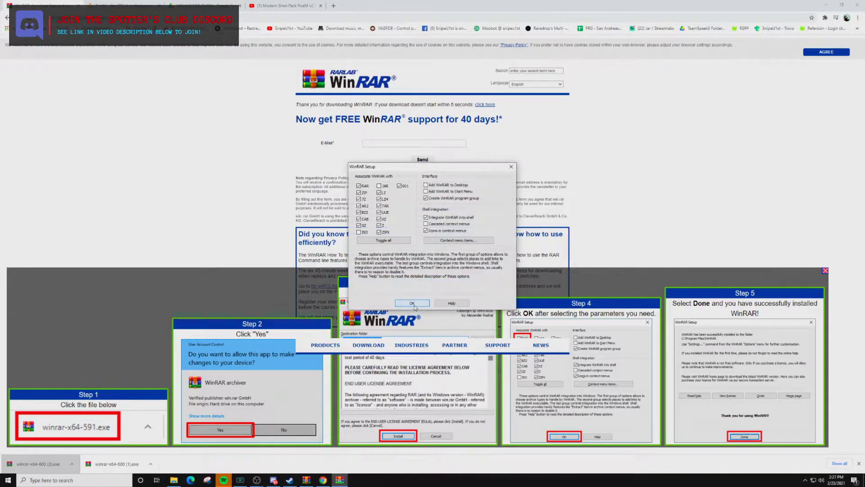
click(411, 303)
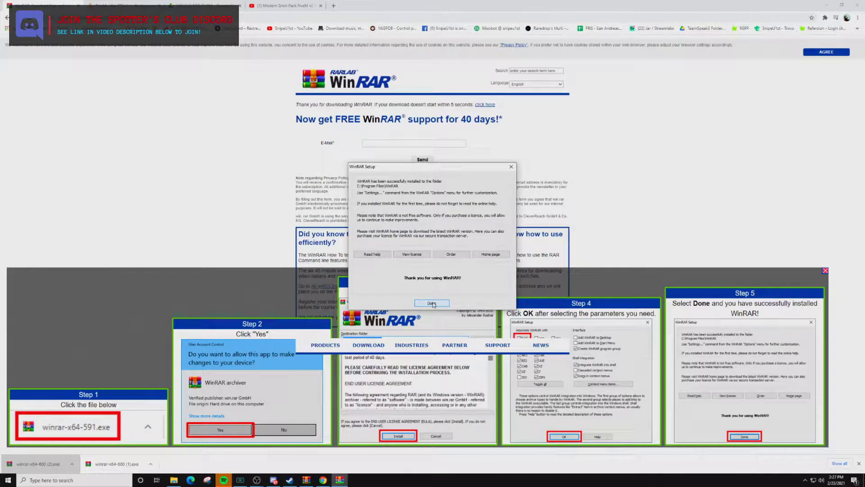
click(432, 304)
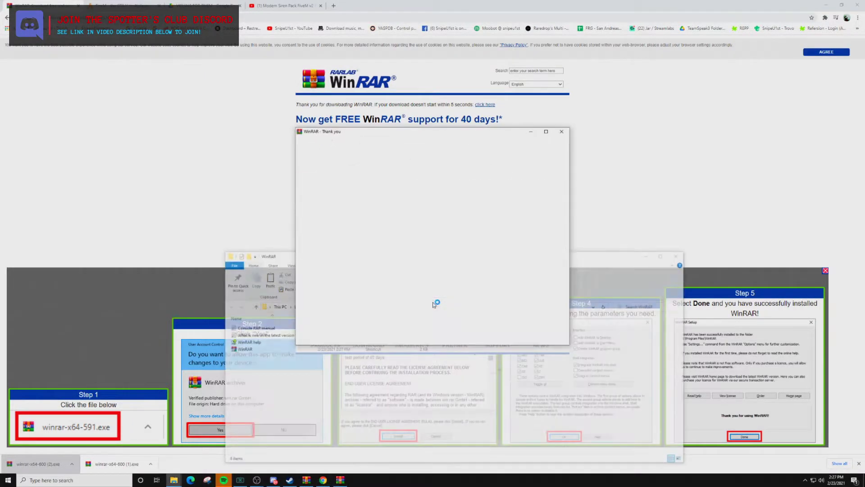
click(561, 132)
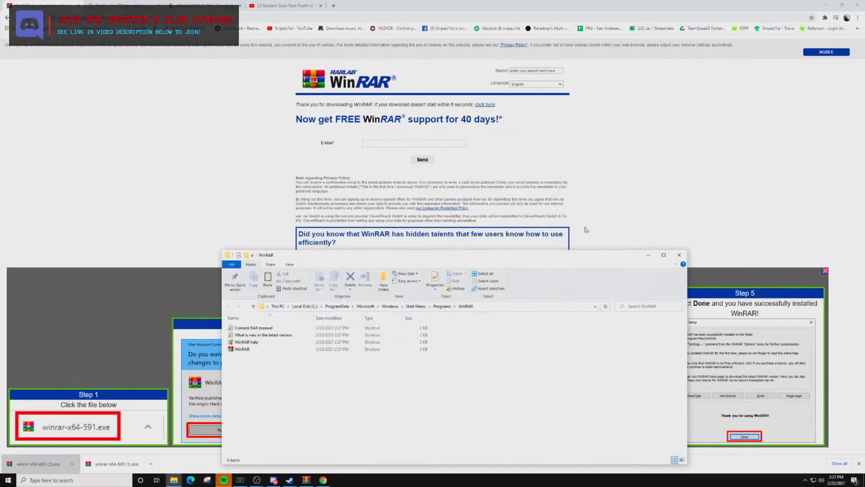
click(679, 255)
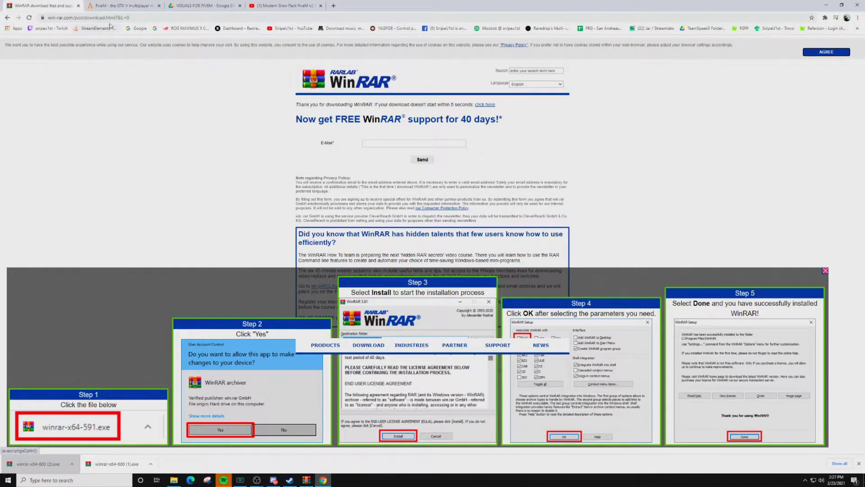
Step: Download the FiveM client from the FiveM site, agreeing to the Cfx.re terms of service
click(122, 6)
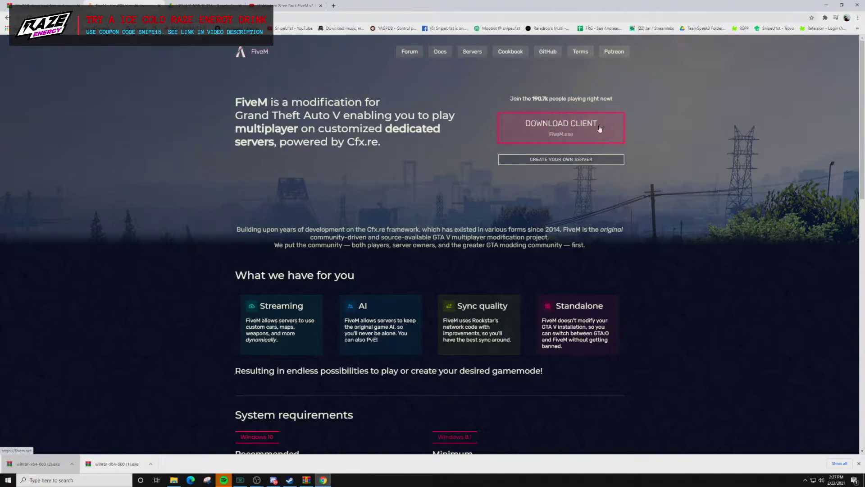
click(574, 134)
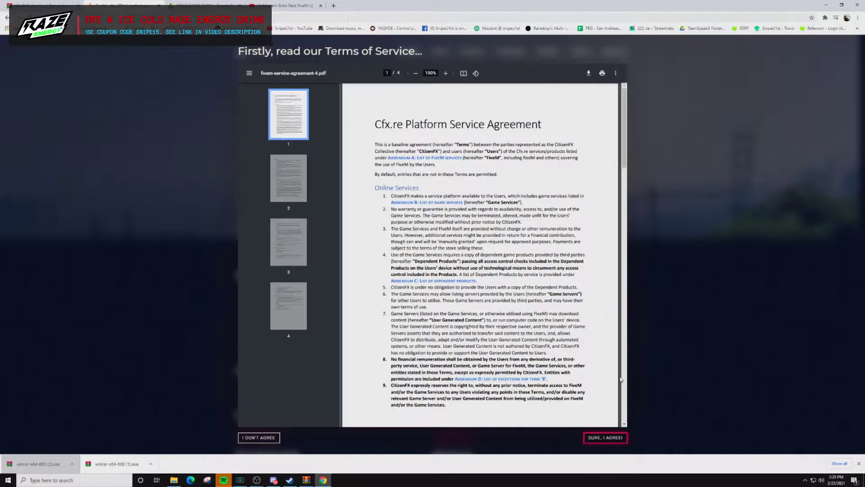
click(604, 438)
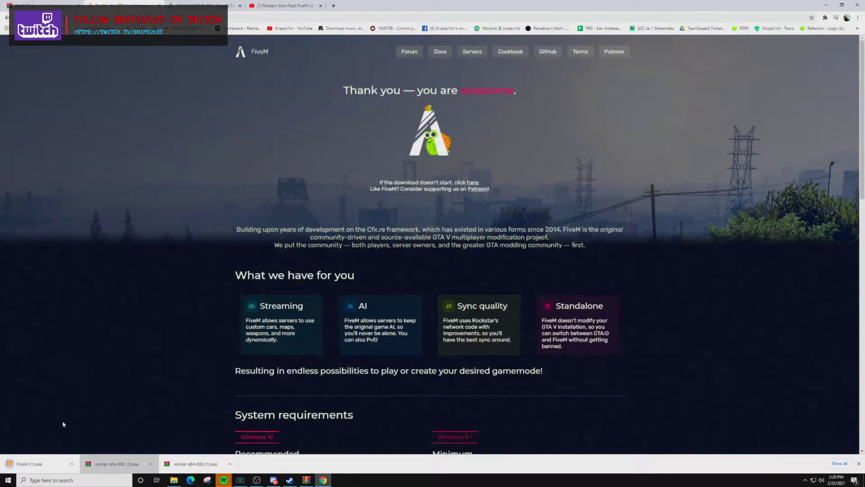
Step: Run FiveM (1).exe and set D:\Steam\steamapps\common\Grand Theft Auto V as the game folder
click(37, 466)
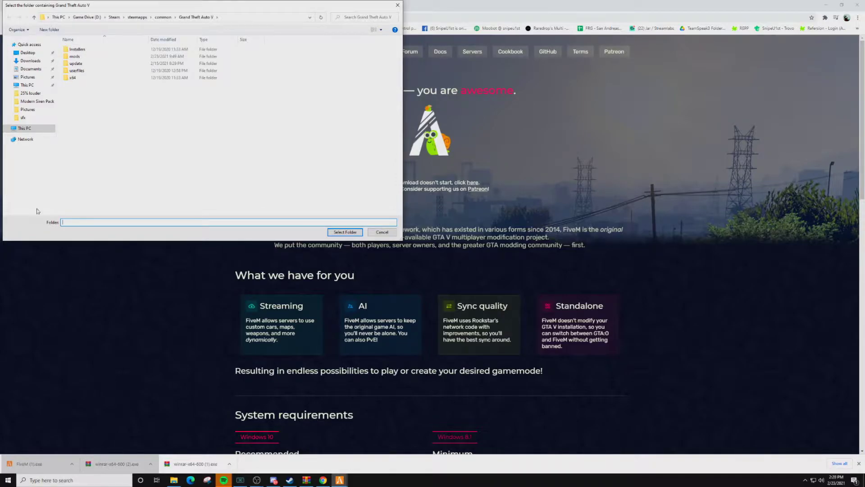
click(26, 129)
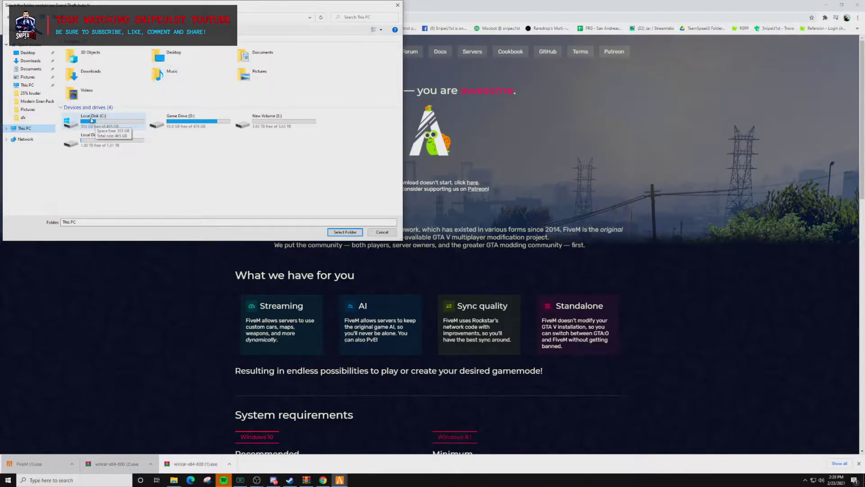
double_click(184, 120)
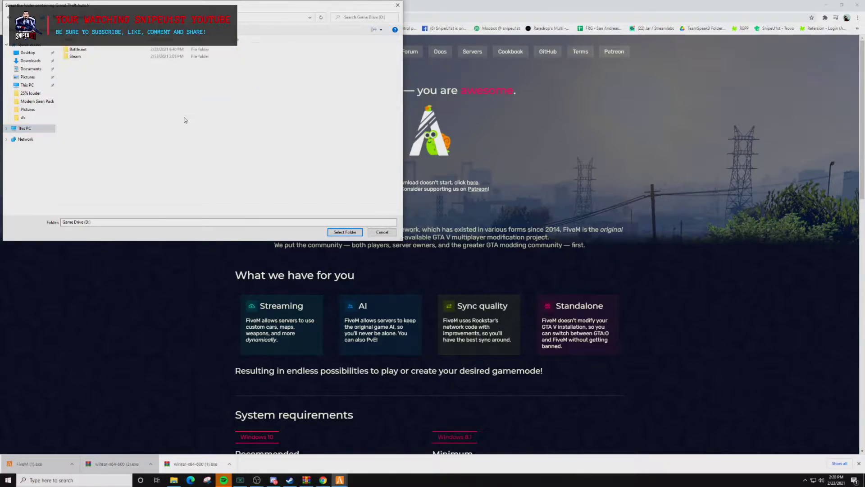
double_click(77, 57)
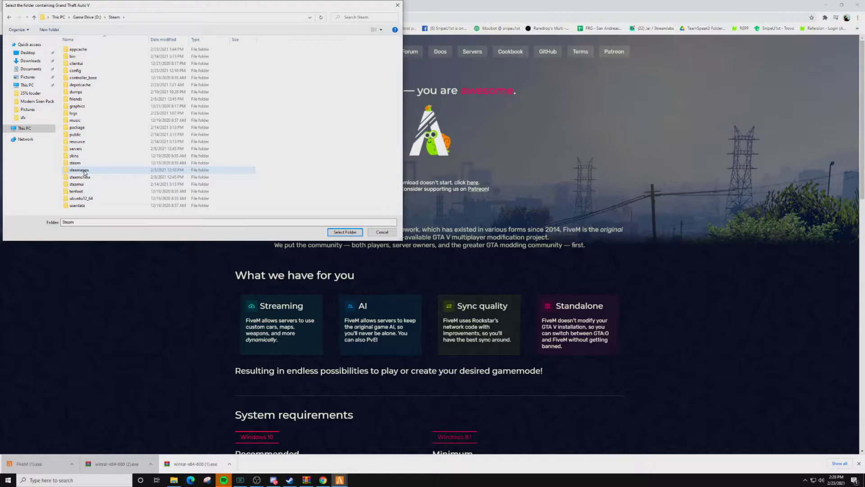
double_click(79, 170)
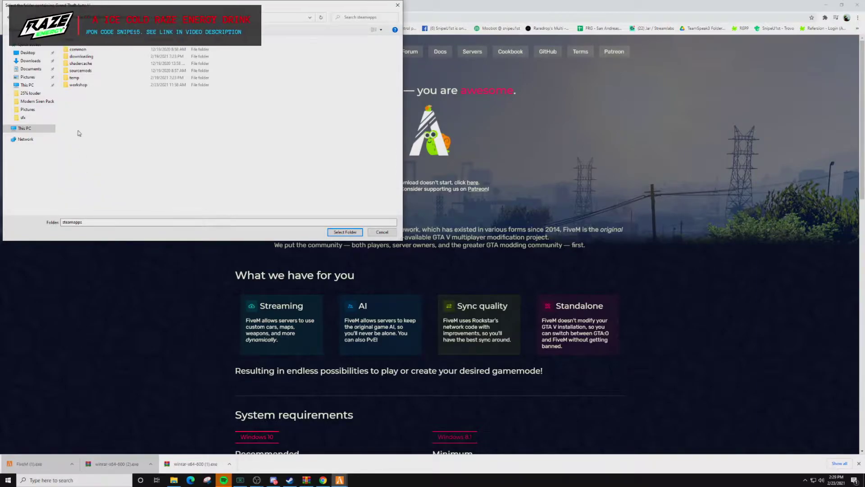
double_click(83, 49)
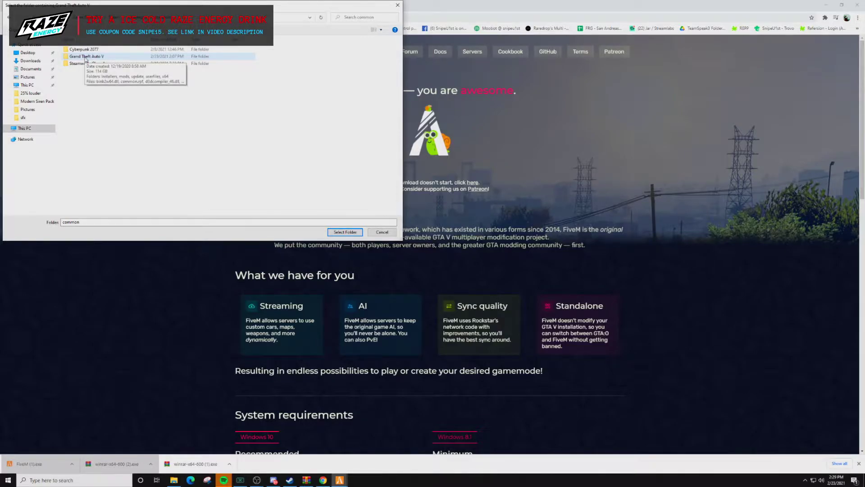
click(86, 57)
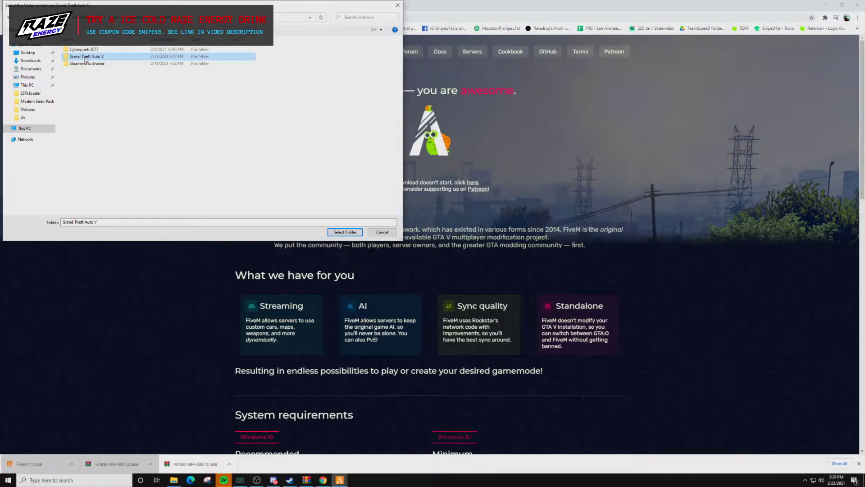
click(341, 233)
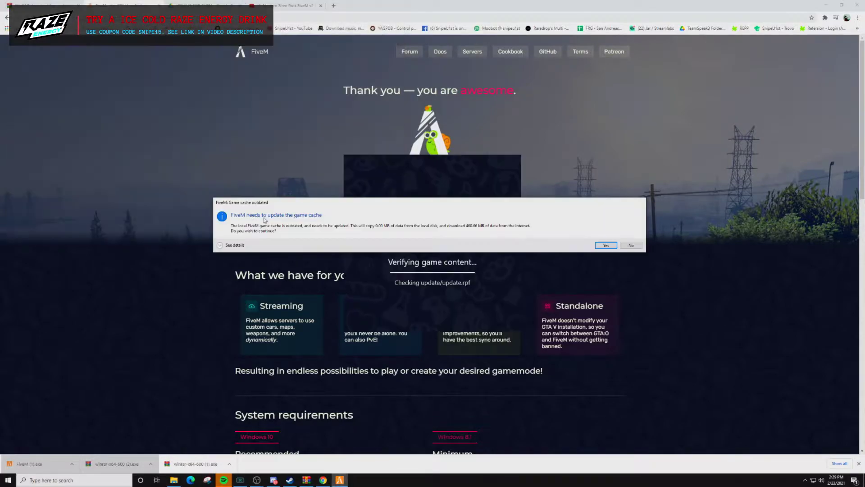
Step: Approve the 450.66 MB game cache update and dismiss the administrator-rights error
click(604, 246)
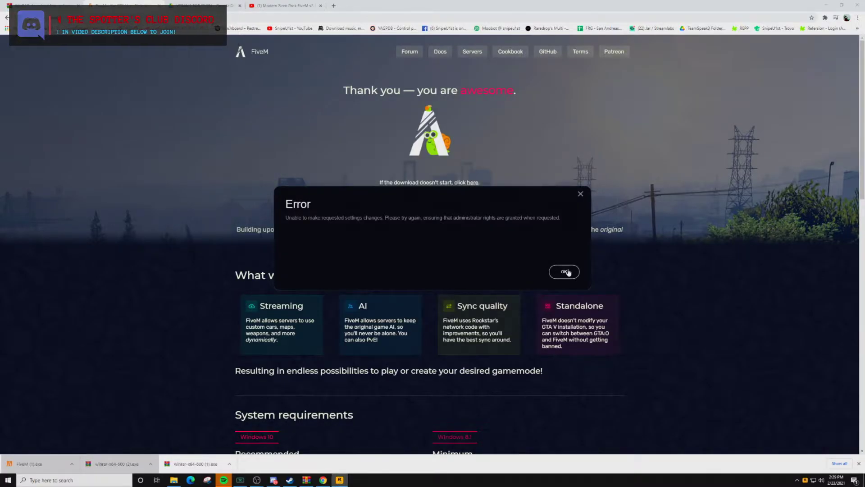
click(567, 272)
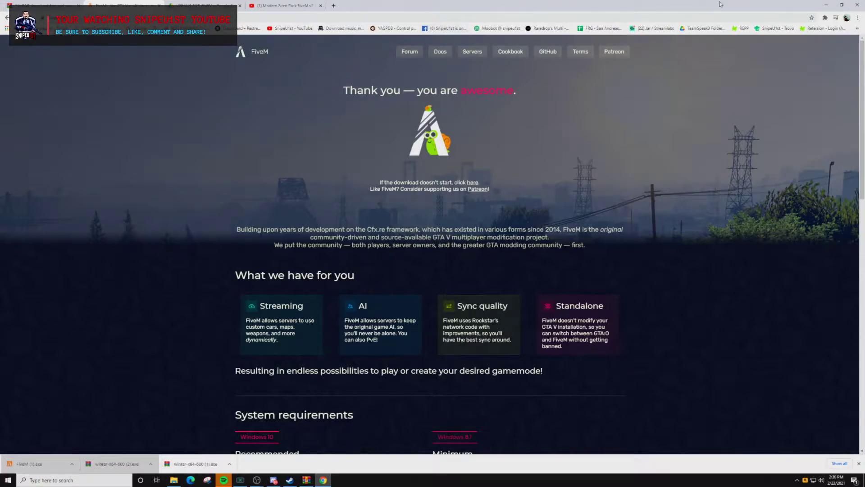
Step: Restore Chrome, view FiveM's settings, then exit FiveM to the desktop
click(842, 5)
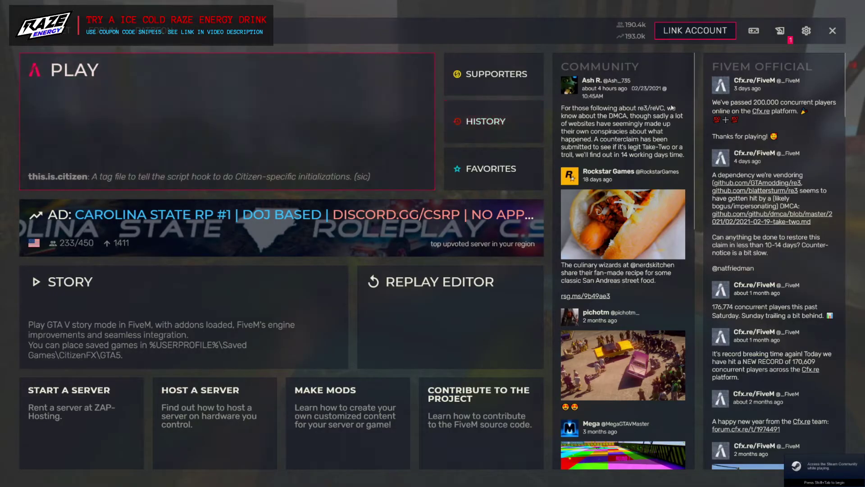
click(804, 33)
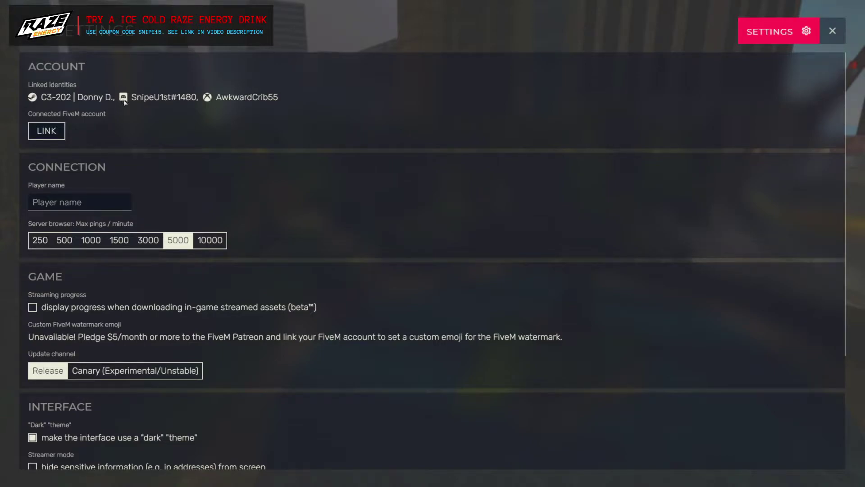
click(833, 32)
click(765, 30)
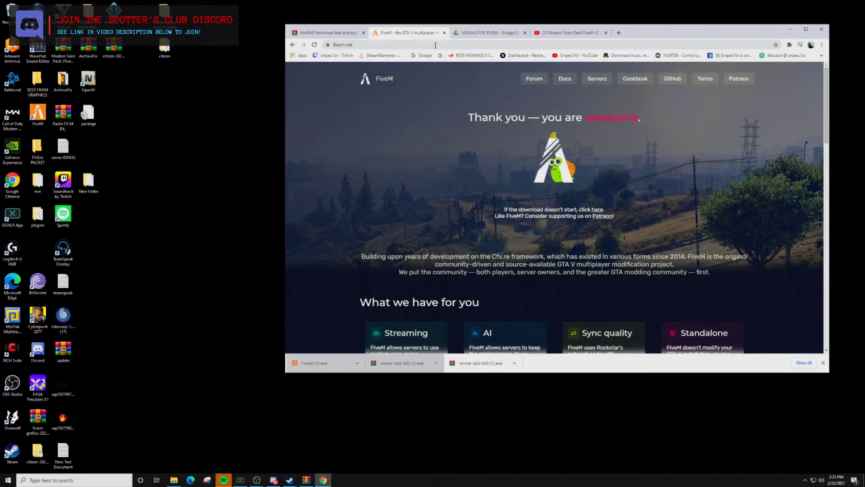
Step: Download the citizen folder from the VISUALS FOR FIVEM Drive folder as a zip
click(476, 33)
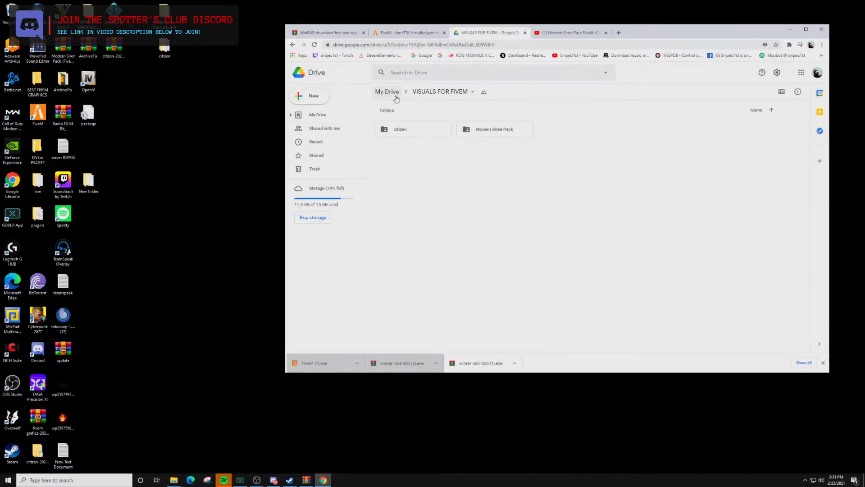
click(805, 30)
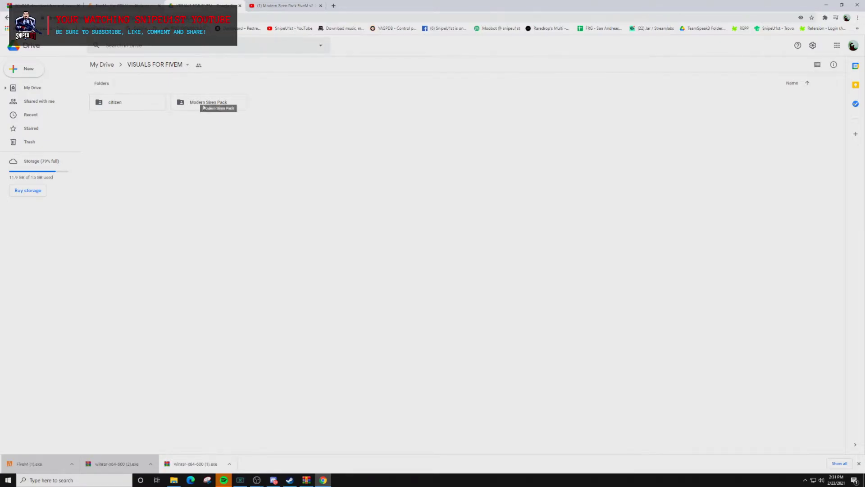
right_click(115, 105)
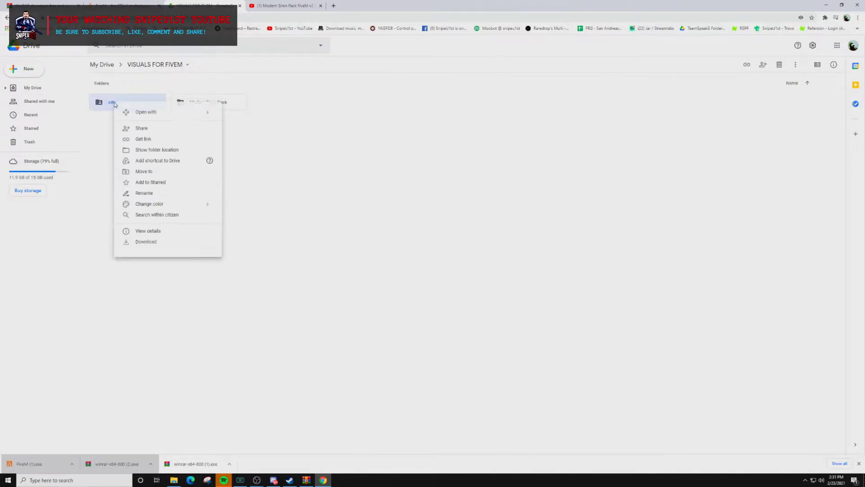
click(146, 242)
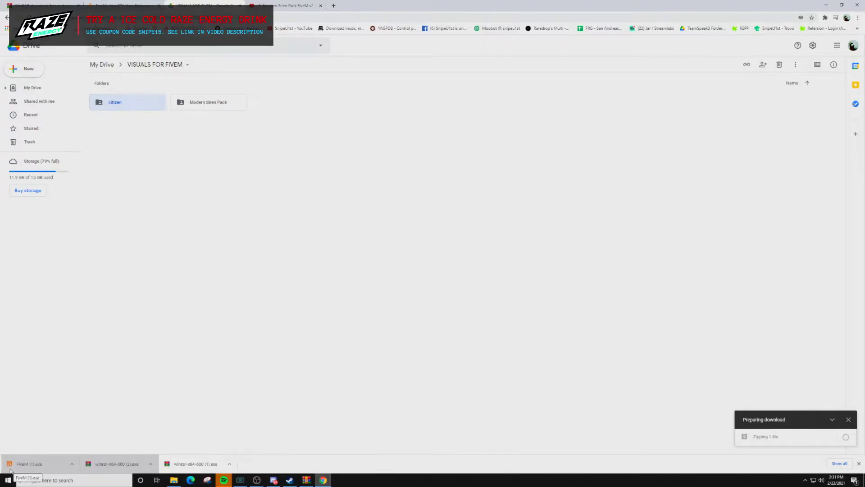
right_click(221, 105)
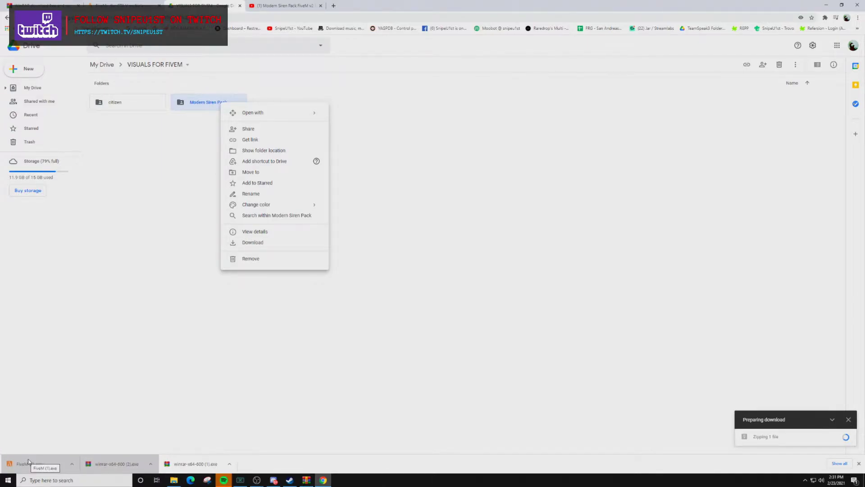
key(super+Down)
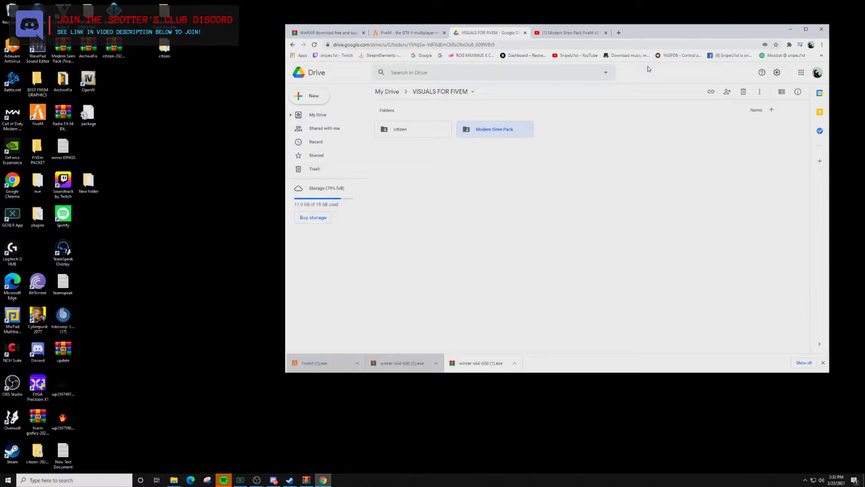